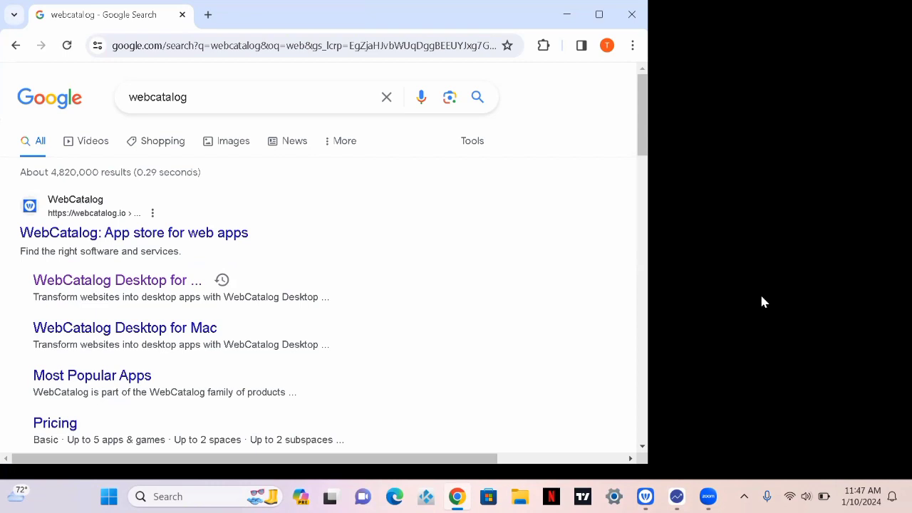
- Maximize the Chrome window while it shows the 'webcatalog' search results
{"action": "key", "text": "super+Up"}
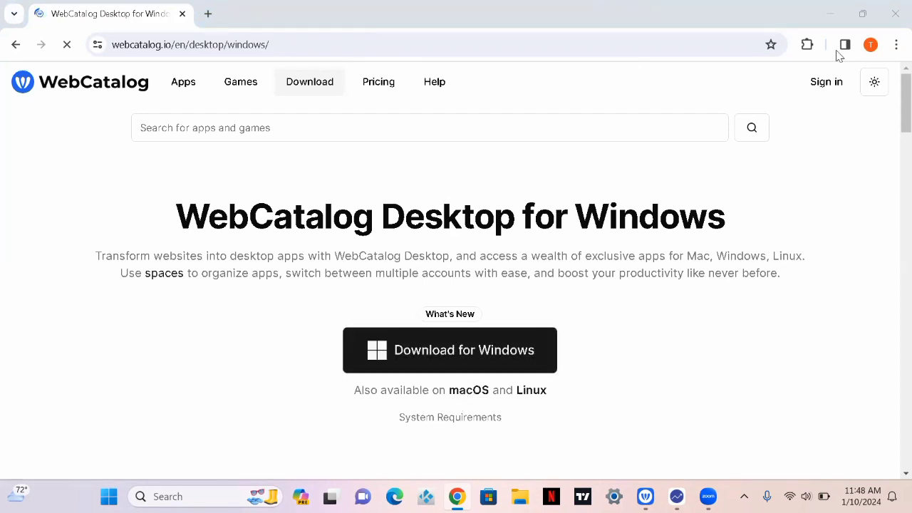
- Minimize Chrome and close it from its taskbar preview, then bring up WebCatalog
{"action": "left_click", "coordinate": [830, 14]}
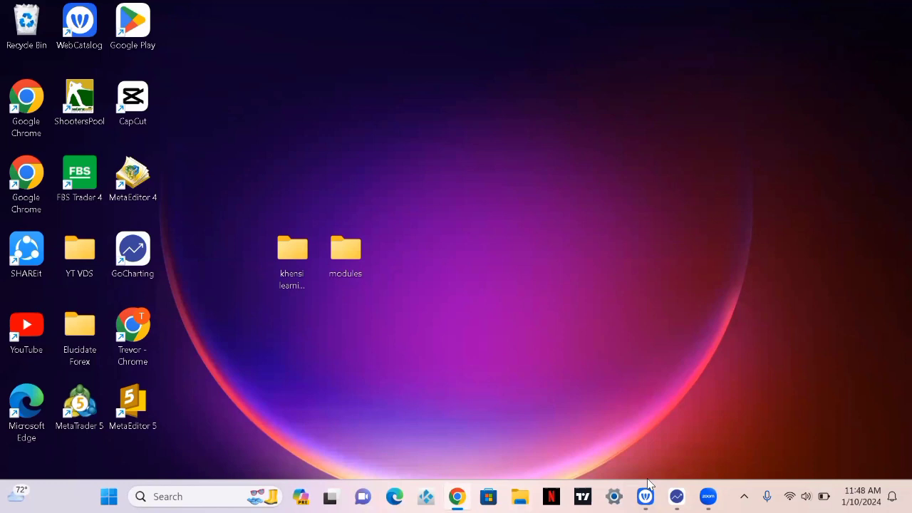
{"action": "mouse_move", "coordinate": [456, 496]}
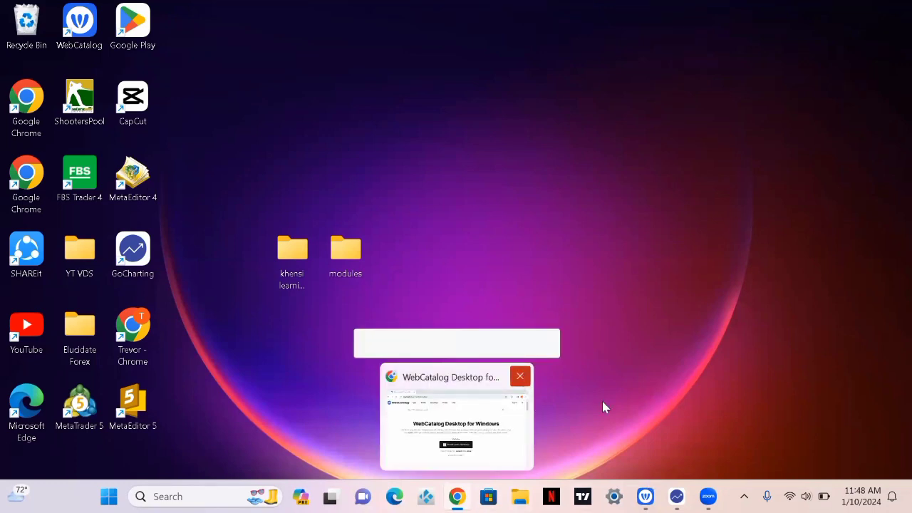
{"action": "left_click", "coordinate": [519, 377]}
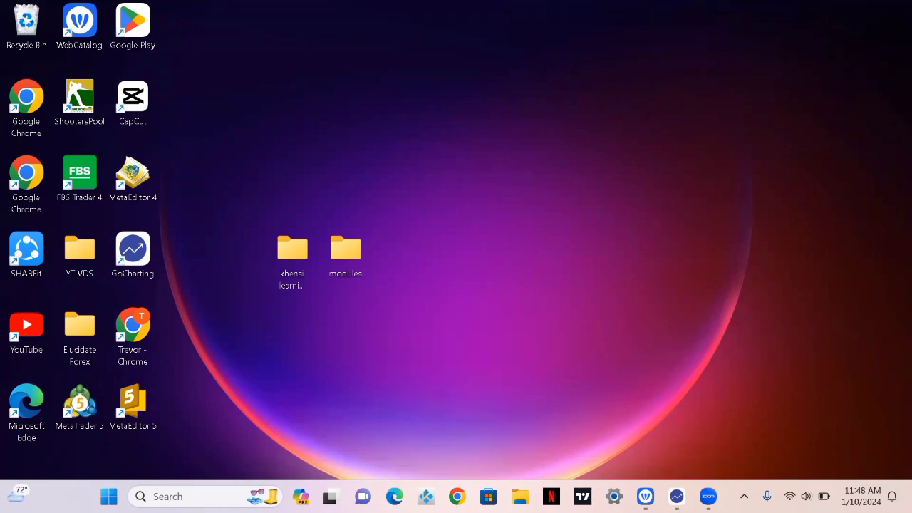
{"action": "mouse_move", "coordinate": [645, 496]}
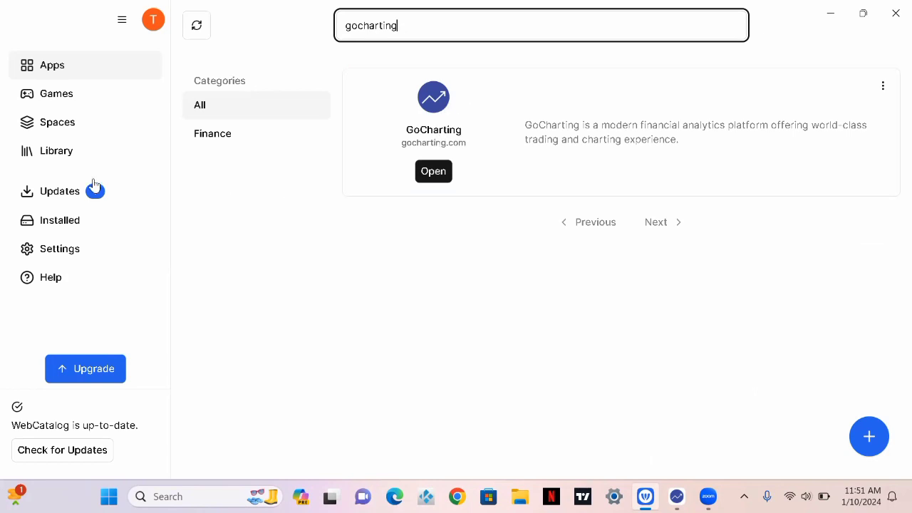
- Open GoCharting from the WebCatalog Library, close WebCatalog, and bring GoCharting to the front
{"action": "left_click", "coordinate": [53, 151]}
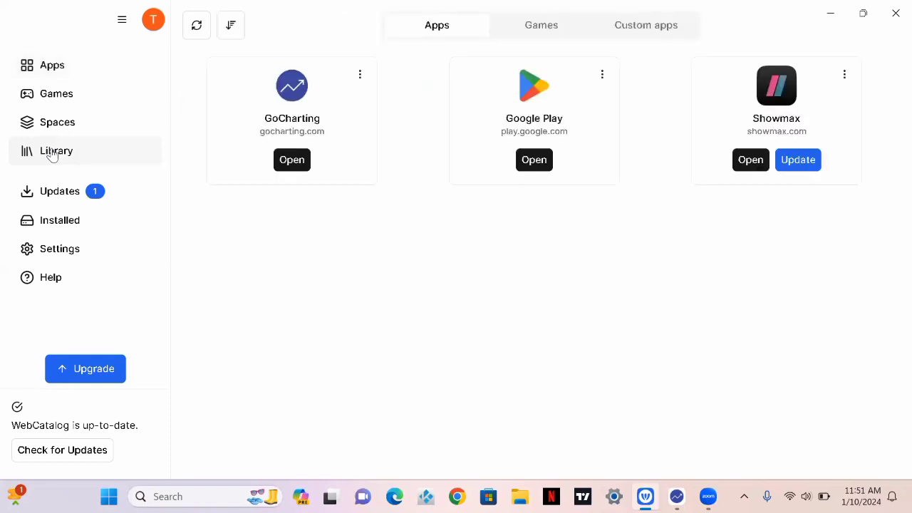
{"action": "left_click", "coordinate": [290, 163]}
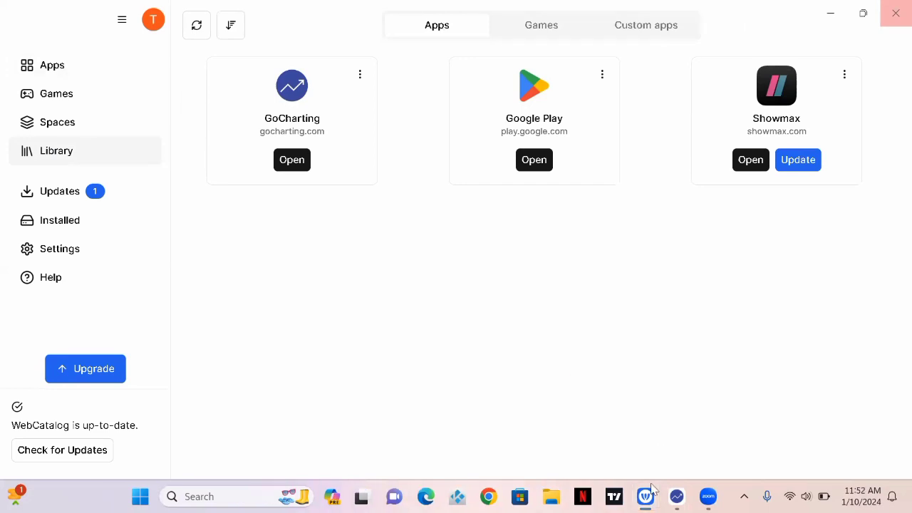
{"action": "left_click", "coordinate": [895, 13]}
{"action": "mouse_move", "coordinate": [676, 497]}
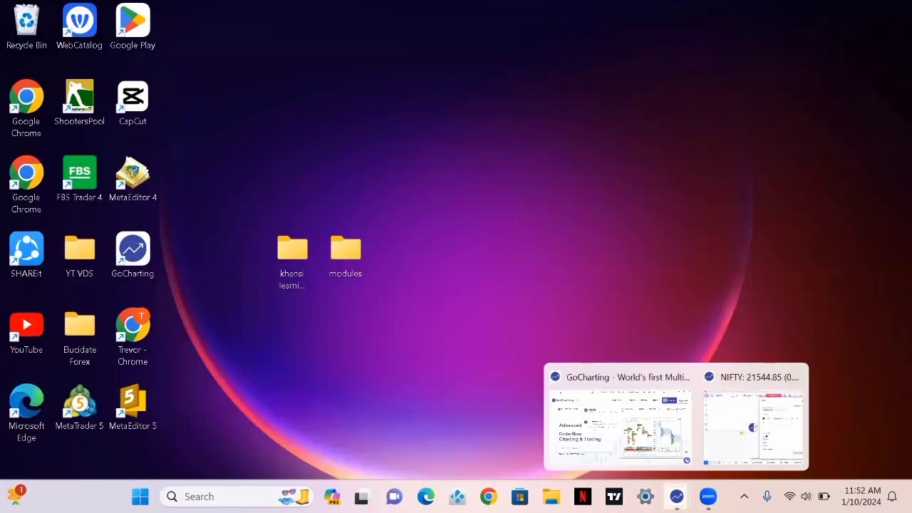
{"action": "left_click", "coordinate": [636, 426]}
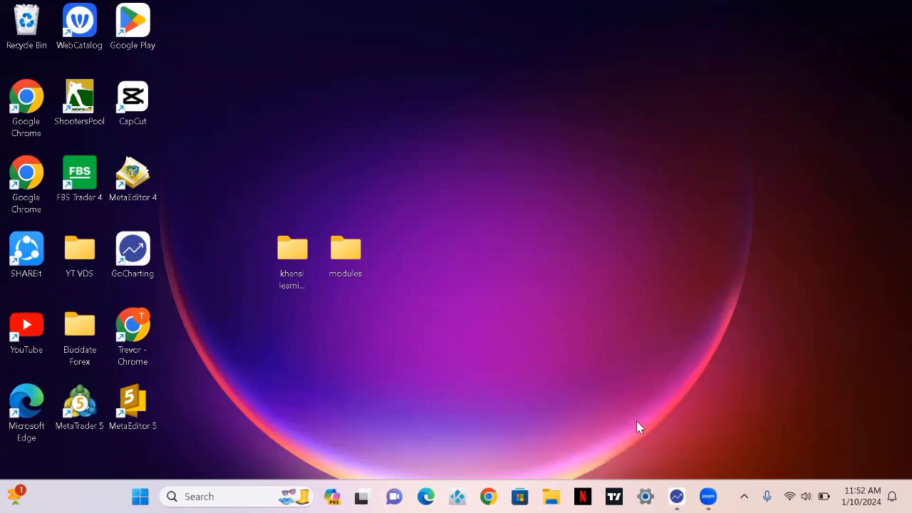
{"action": "mouse_move", "coordinate": [677, 496]}
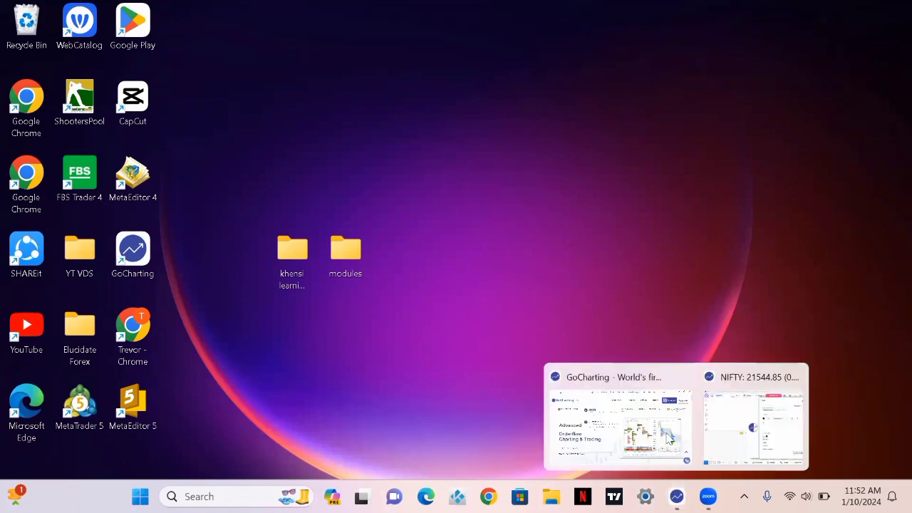
{"action": "left_click", "coordinate": [662, 435]}
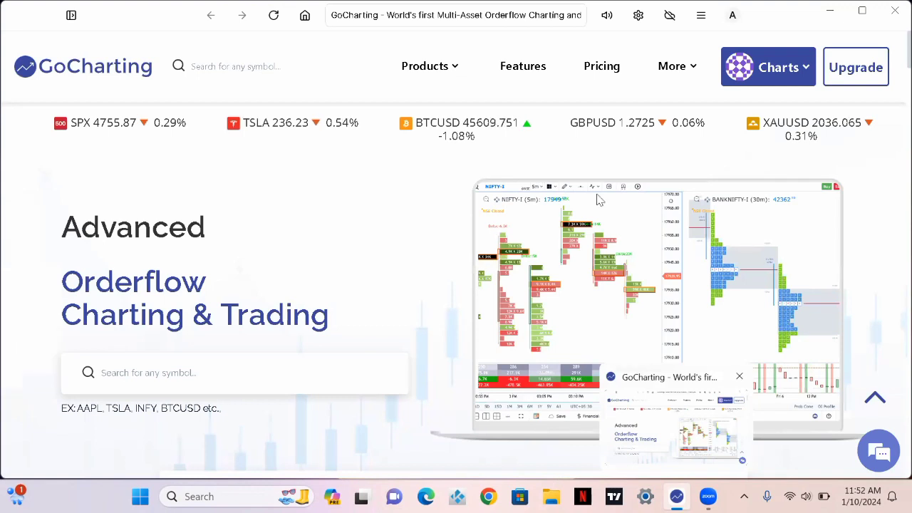
- Choose Charts under Products to load the NIFTY 1h chart in a new window
{"action": "left_click", "coordinate": [451, 68]}
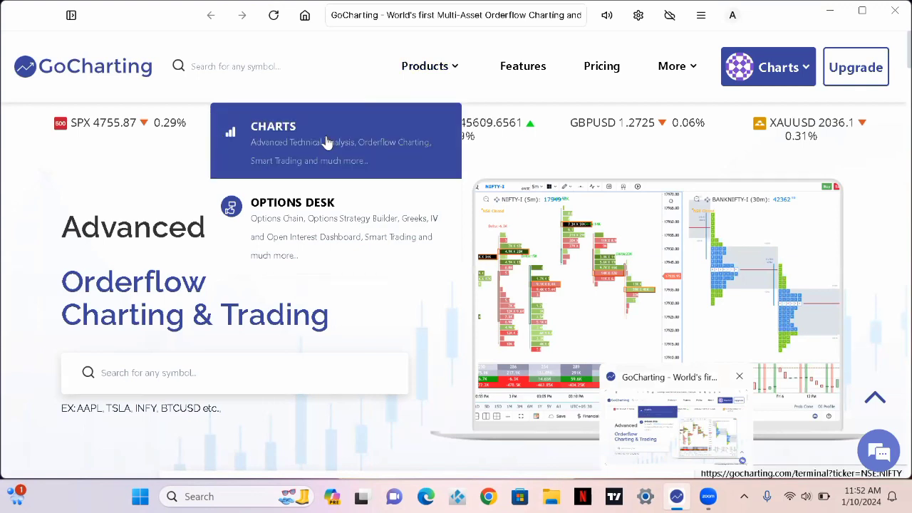
{"action": "left_click", "coordinate": [812, 53]}
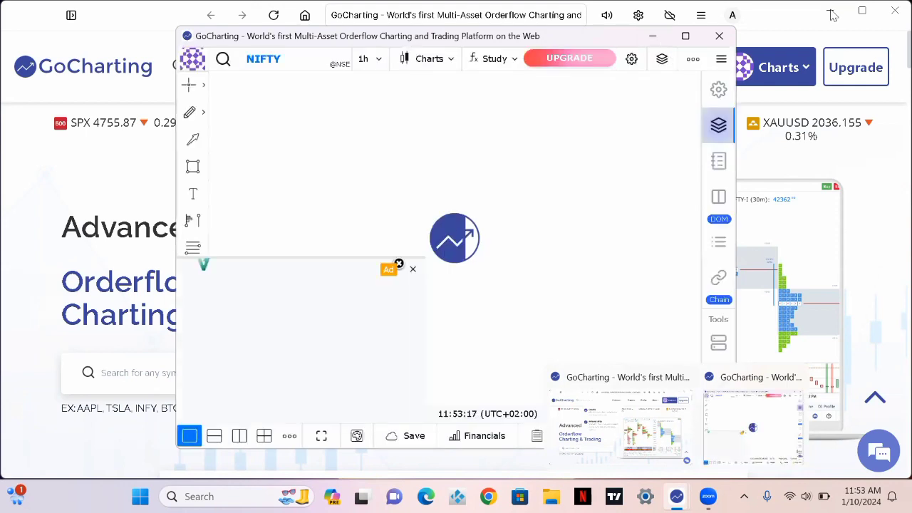
- Close the website window, maximize the NIFTY chart, and dismiss the ad and subscription banner
{"action": "left_click", "coordinate": [831, 13]}
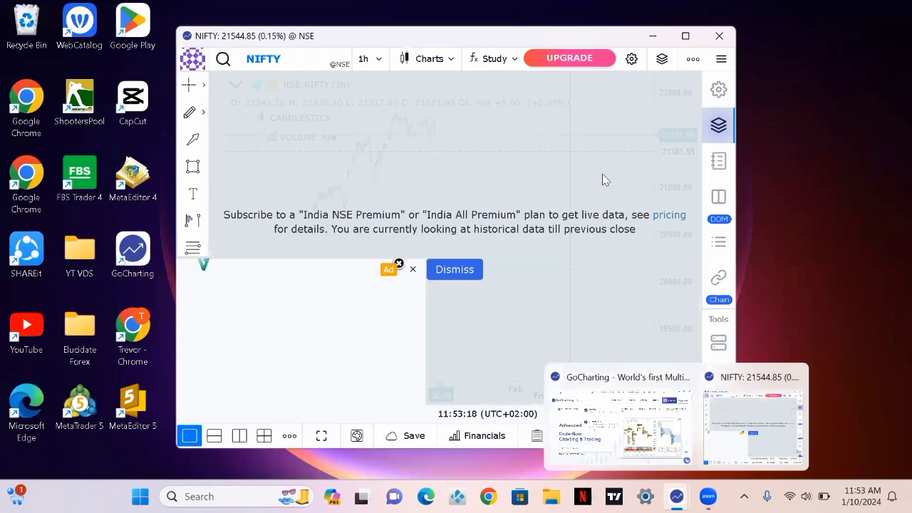
{"action": "left_click", "coordinate": [685, 37]}
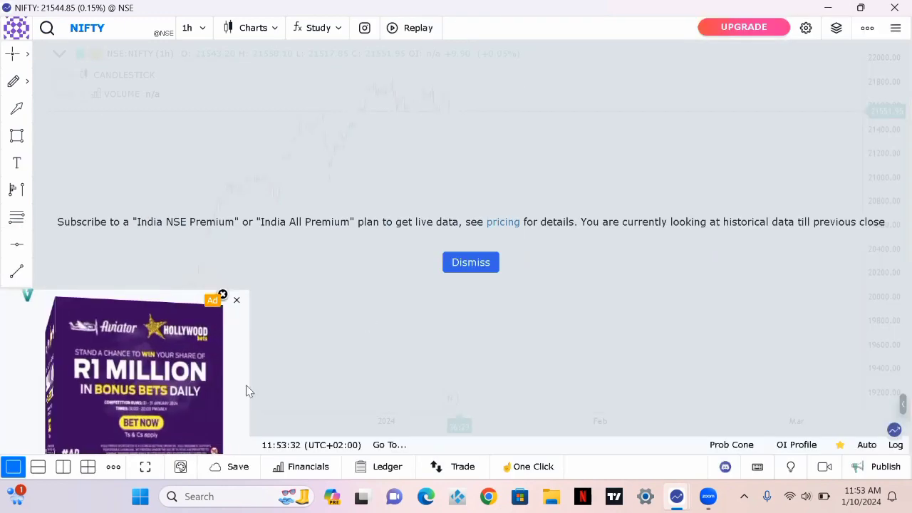
{"action": "left_click", "coordinate": [237, 301]}
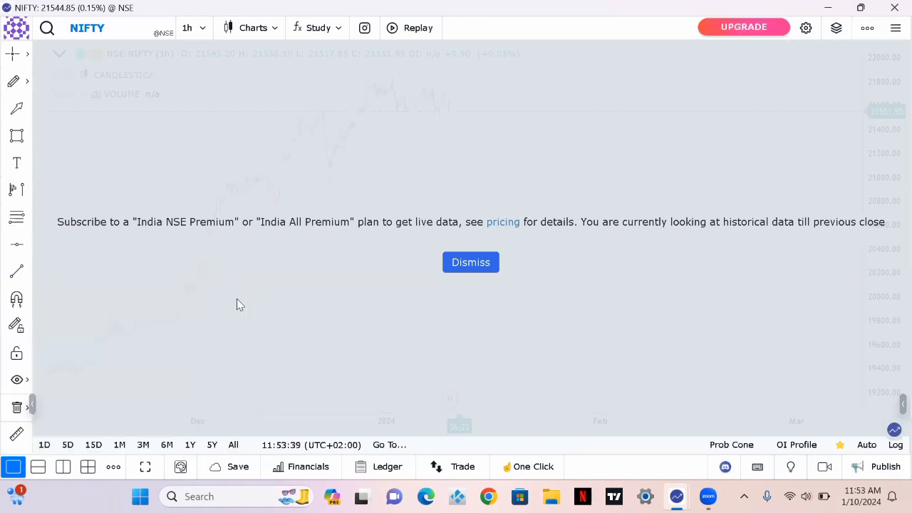
{"action": "left_click", "coordinate": [474, 262]}
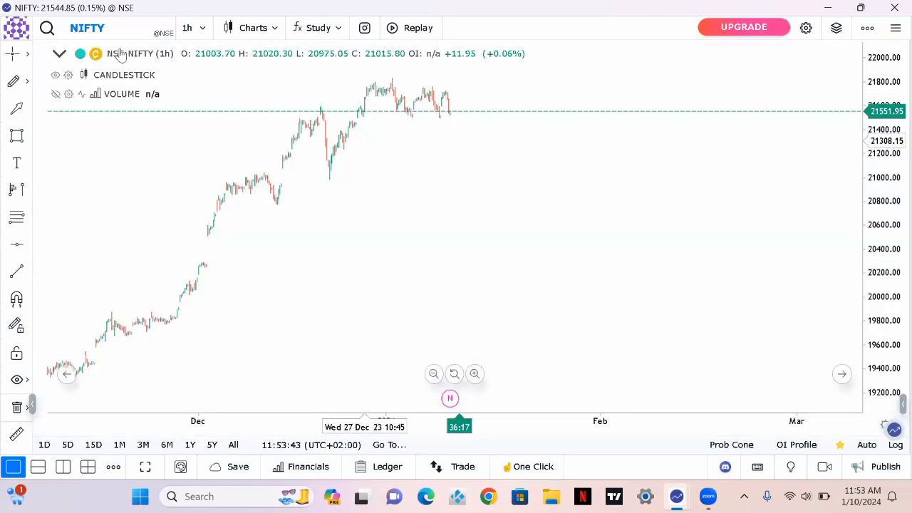
- Replace NIFTY with GBPUSD in the symbol box, loading OANDA's GBP/USD pair
{"action": "left_click", "coordinate": [110, 25]}
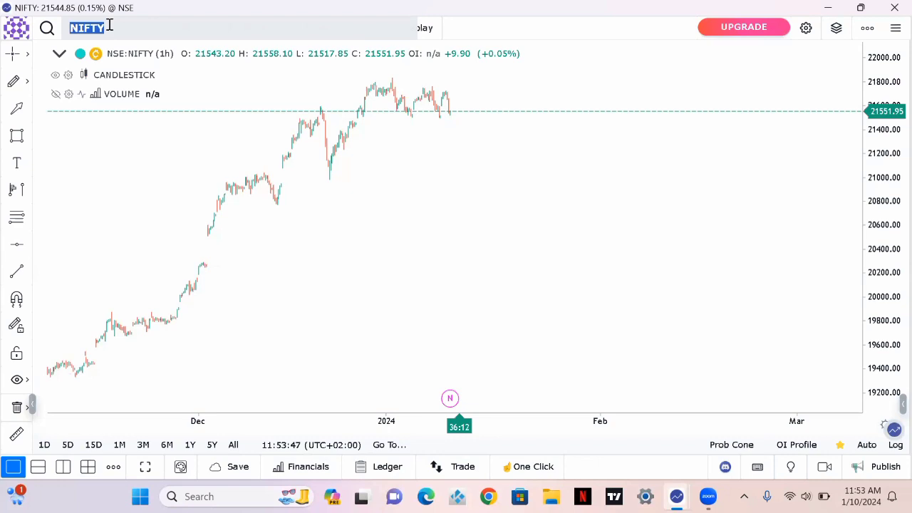
{"action": "key", "text": "BackSpace"}
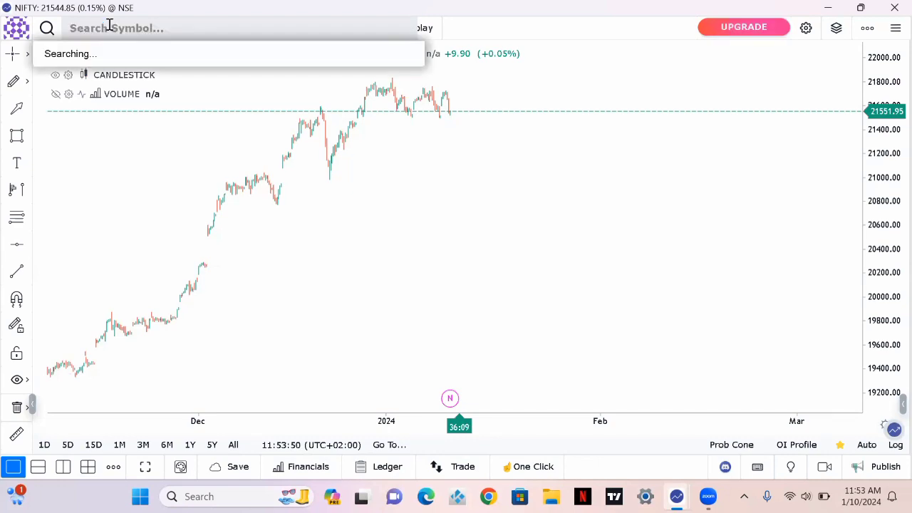
{"action": "type", "text": "GB"}
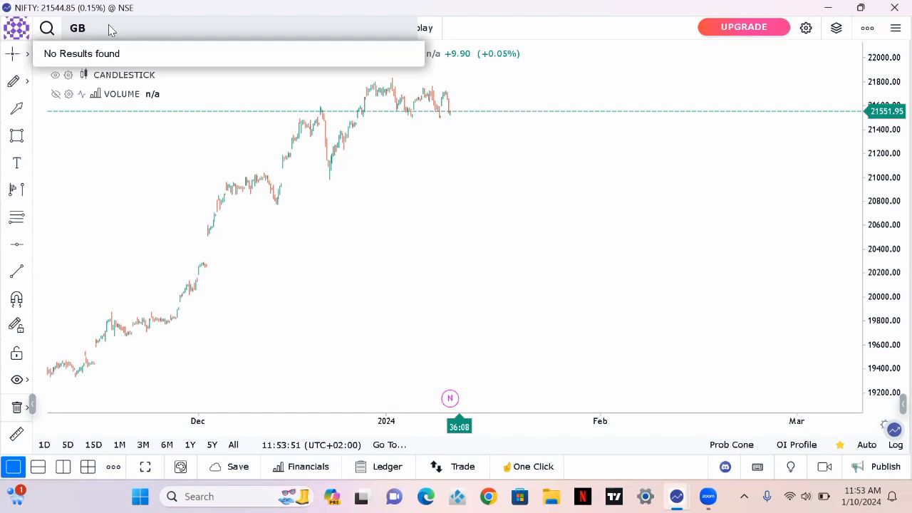
{"action": "type", "text": "PUS"}
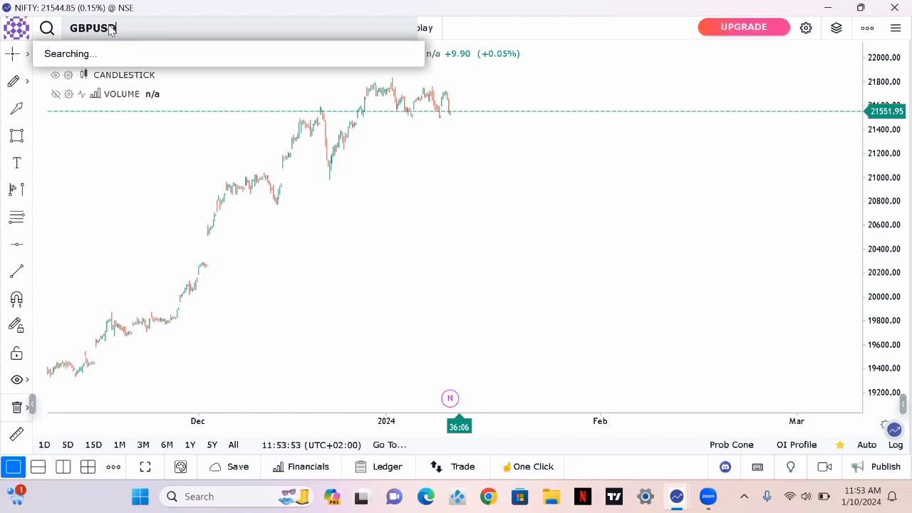
{"action": "type", "text": "D"}
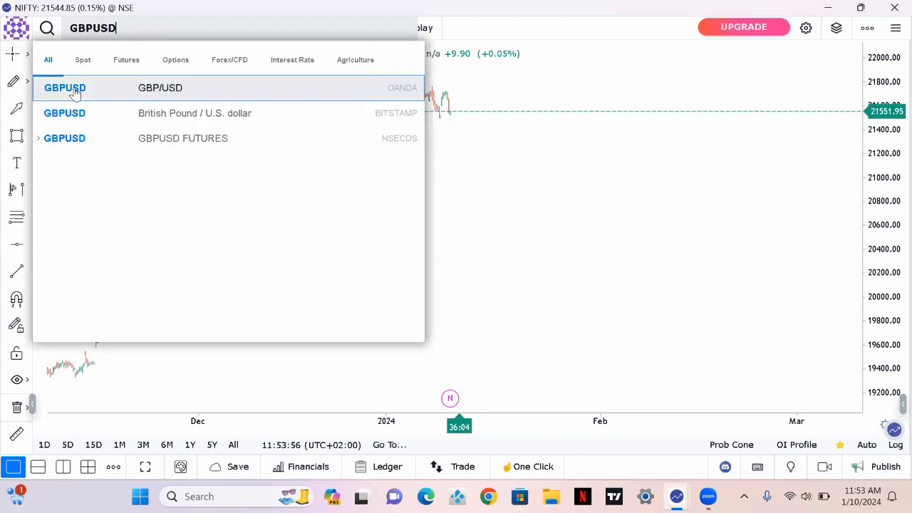
{"action": "key", "text": "Return"}
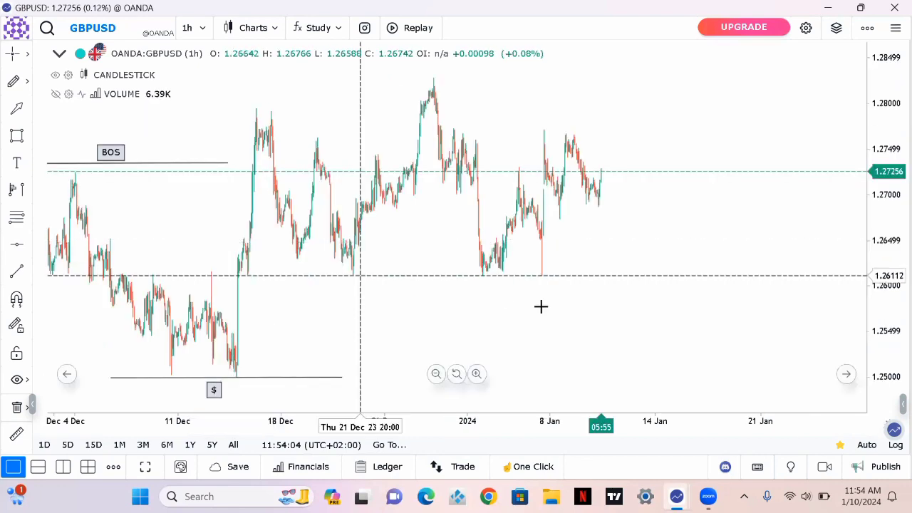
- Pan, stretch the price scale and zoom in to frame the 12–28 December candles
{"action": "scroll", "coordinate": [577, 297], "scroll_direction": "left", "scroll_amount": 5}
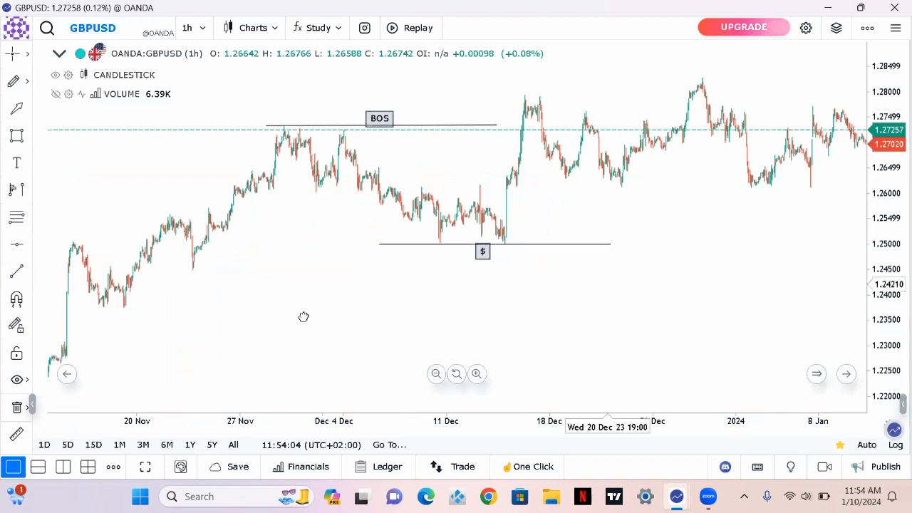
{"action": "scroll", "coordinate": [301, 318], "scroll_direction": "right", "scroll_amount": 2}
{"action": "left_click_drag", "start_coordinate": [351, 232], "coordinate": [244, 259]}
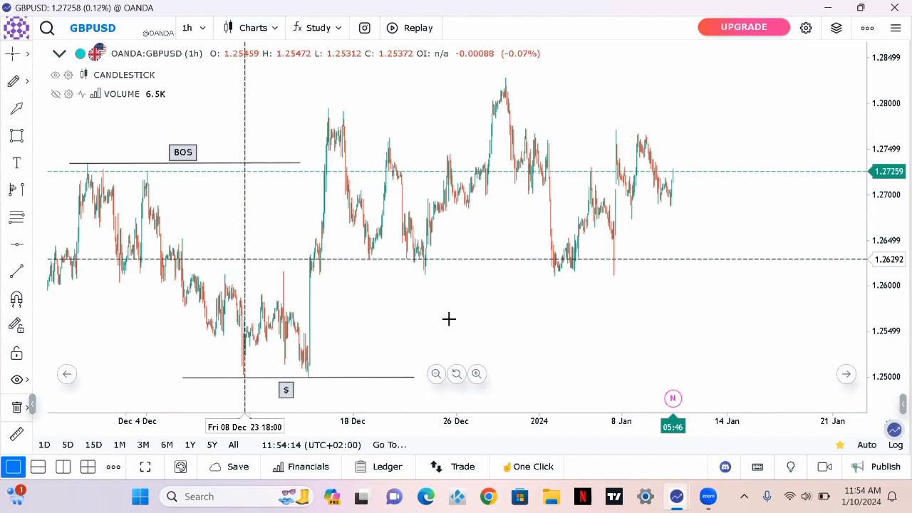
{"action": "scroll", "coordinate": [449, 318], "scroll_direction": "up", "scroll_amount": 1}
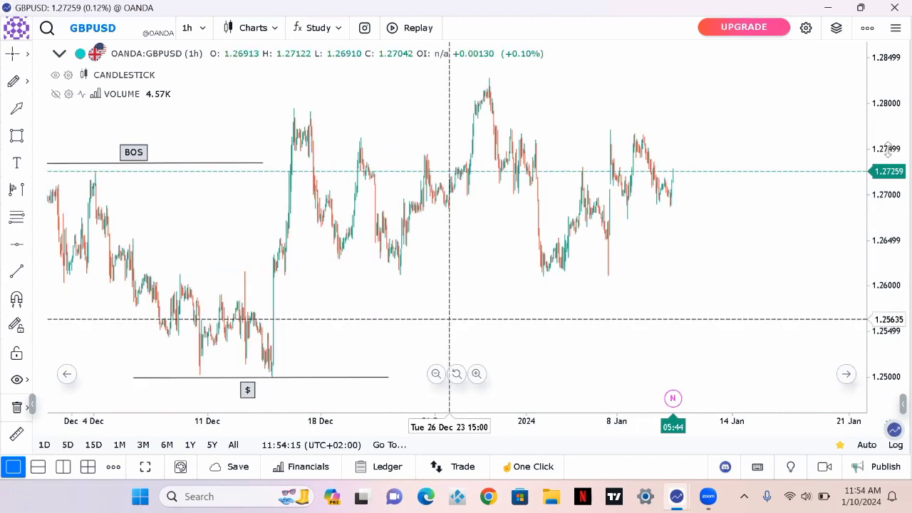
{"action": "left_click_drag", "start_coordinate": [892, 122], "coordinate": [892, 77]}
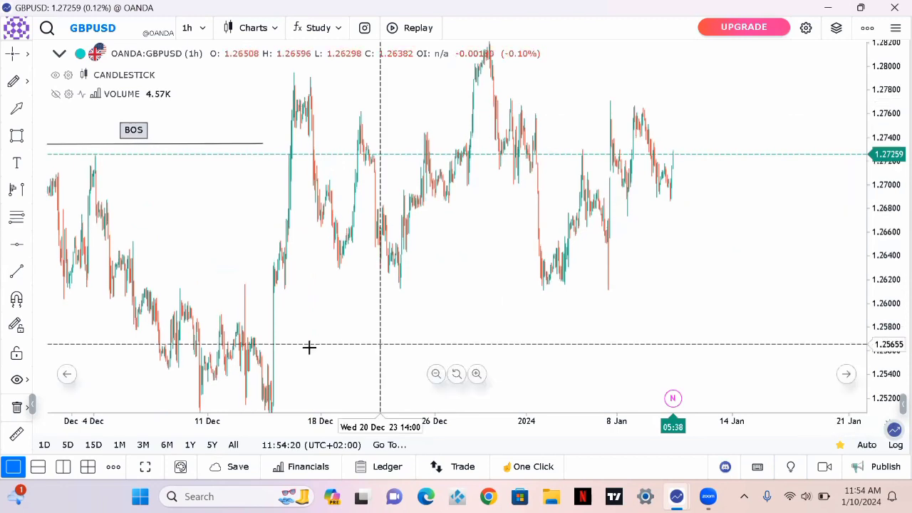
{"action": "scroll", "coordinate": [309, 347], "scroll_direction": "right", "scroll_amount": 2}
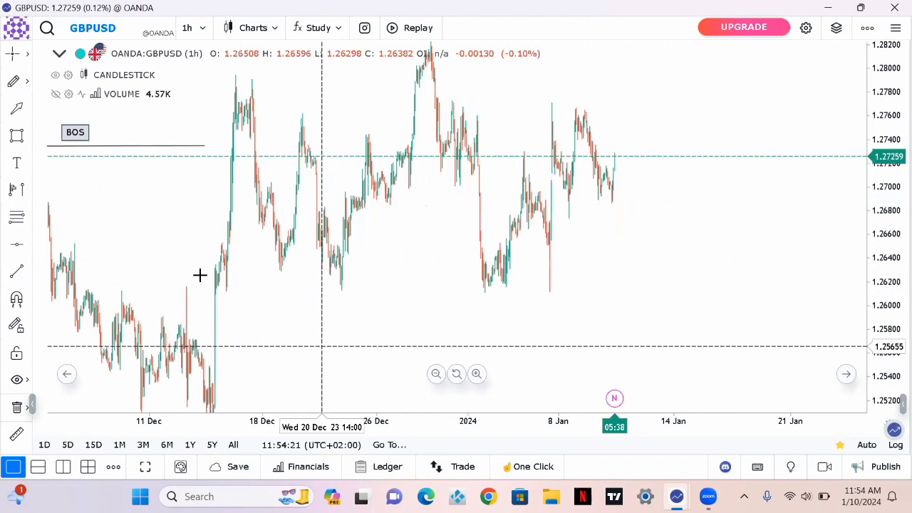
{"action": "scroll", "coordinate": [341, 273], "scroll_direction": "up", "scroll_amount": 4}
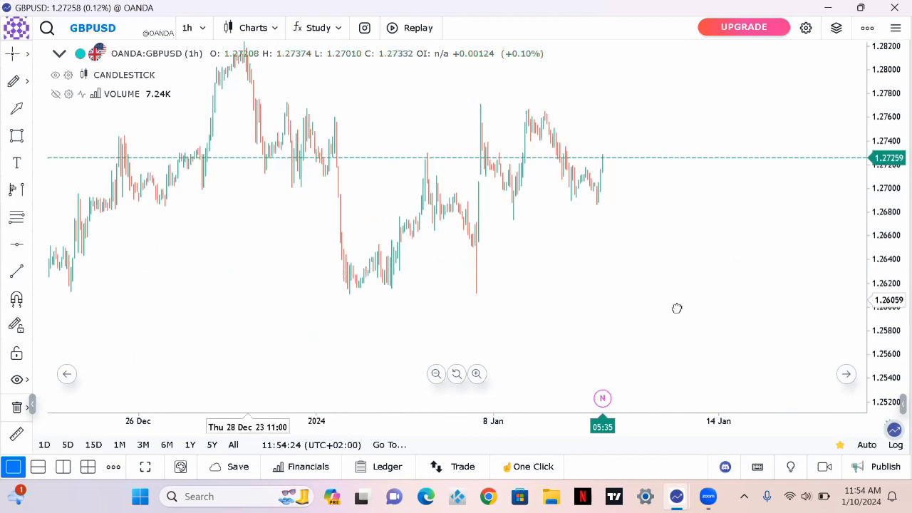
{"action": "left_click_drag", "start_coordinate": [713, 271], "coordinate": [822, 230]}
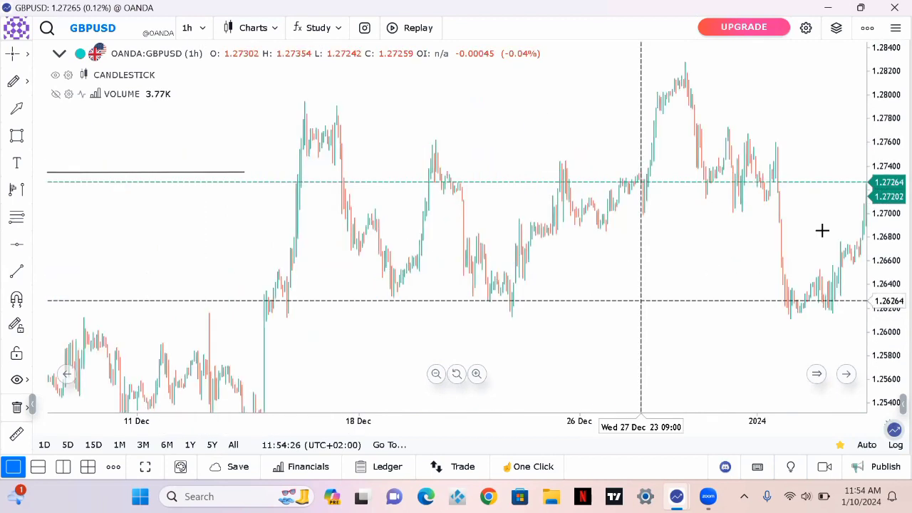
{"action": "left_click", "coordinate": [476, 375]}
{"action": "scroll", "coordinate": [417, 306], "scroll_direction": "up", "scroll_amount": 1}
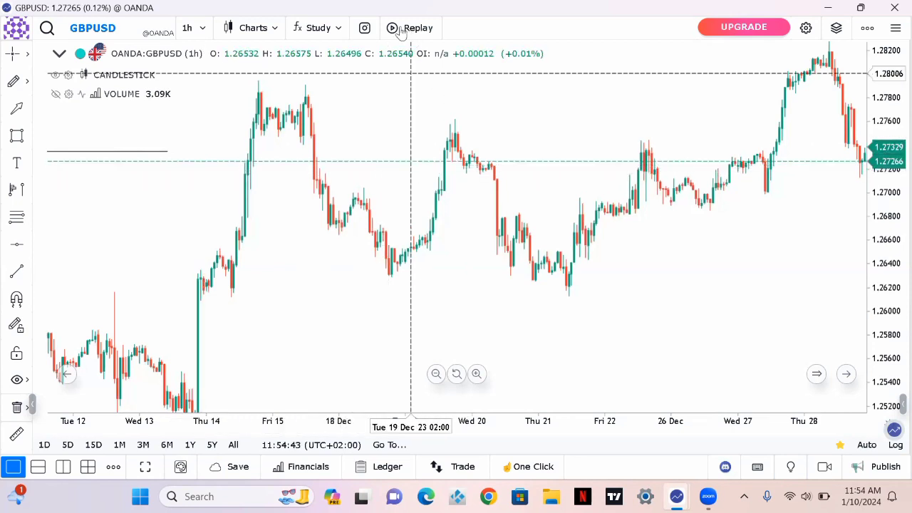
- Turn on bar replay starting from the 18 Dec 23 09:00 candle
{"action": "left_click", "coordinate": [401, 28]}
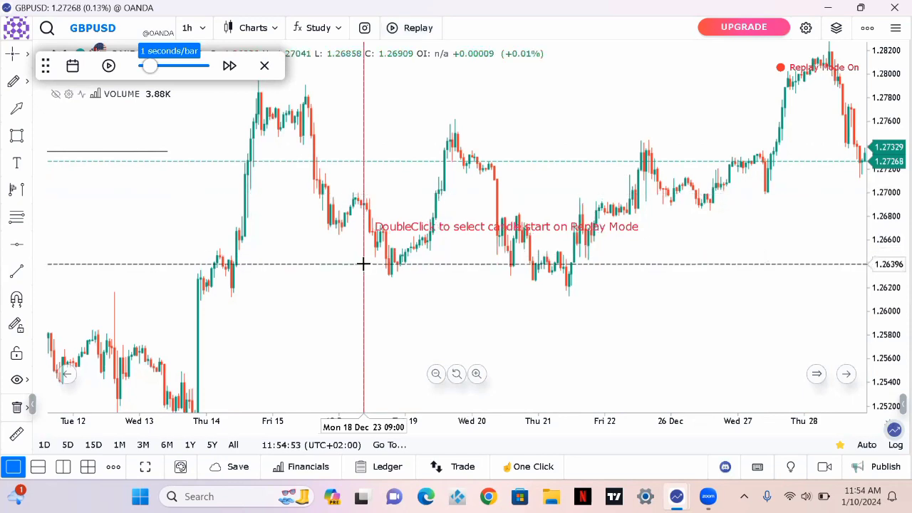
{"action": "double_click", "coordinate": [362, 203]}
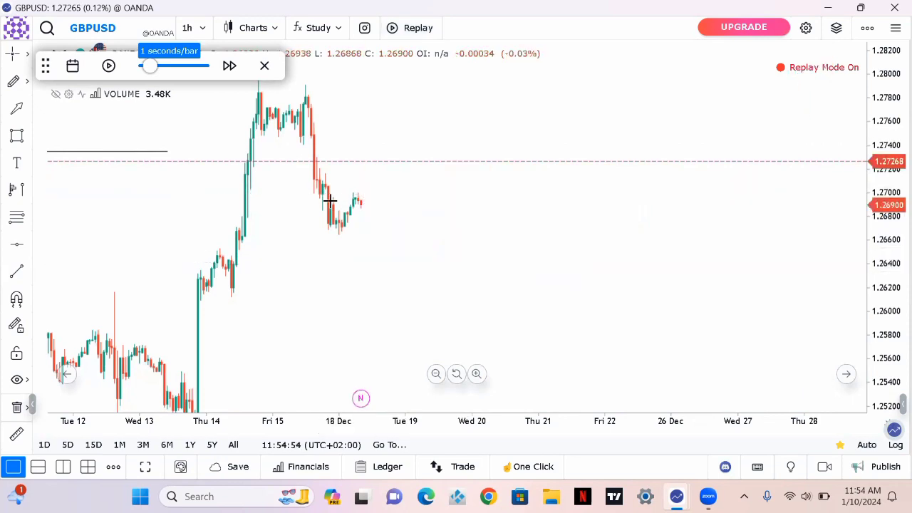
- Draw a rectangle over the gap near 1.2760, from the Fri 15 Dec candle to 21 Dec
{"action": "left_click", "coordinate": [15, 138]}
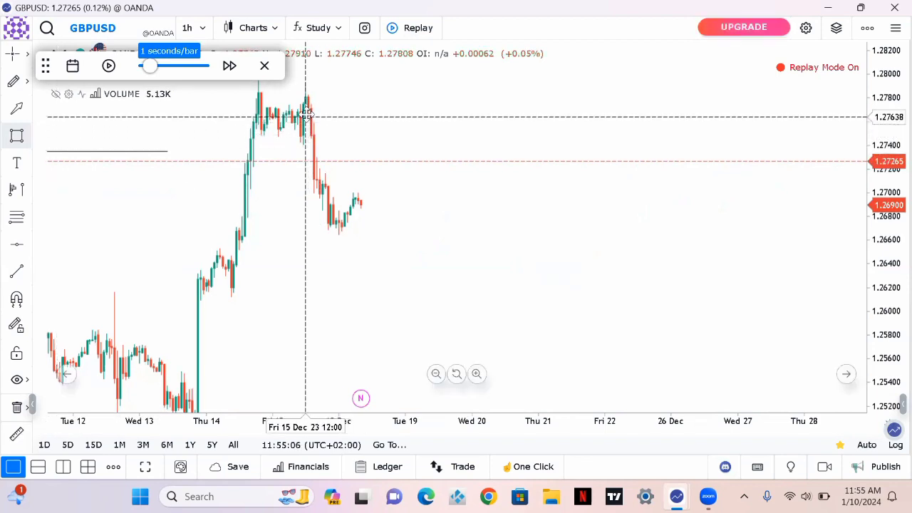
{"action": "left_click", "coordinate": [325, 116]}
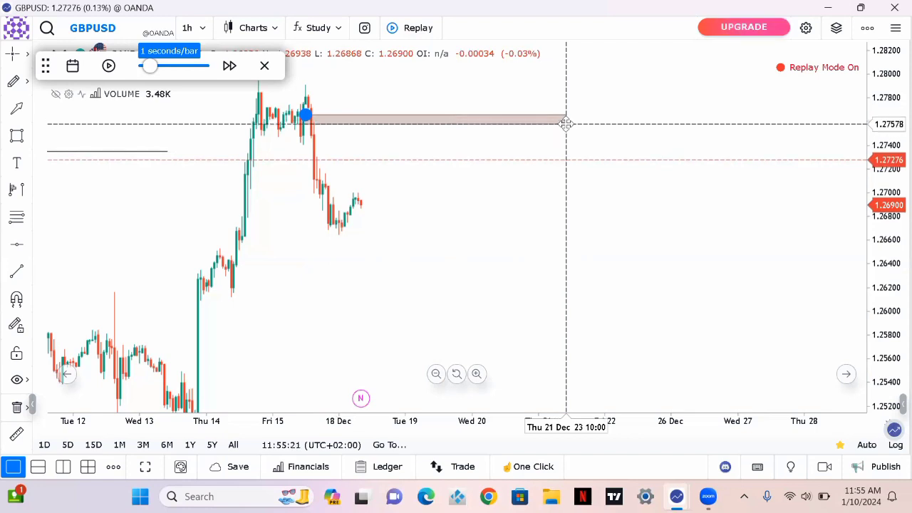
{"action": "left_click", "coordinate": [566, 123]}
{"action": "double_click", "coordinate": [534, 120]}
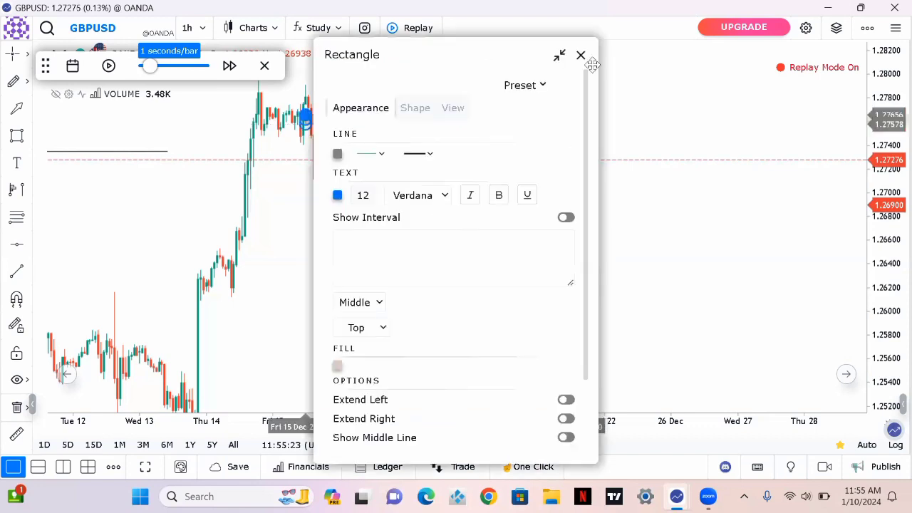
{"action": "left_click", "coordinate": [581, 57]}
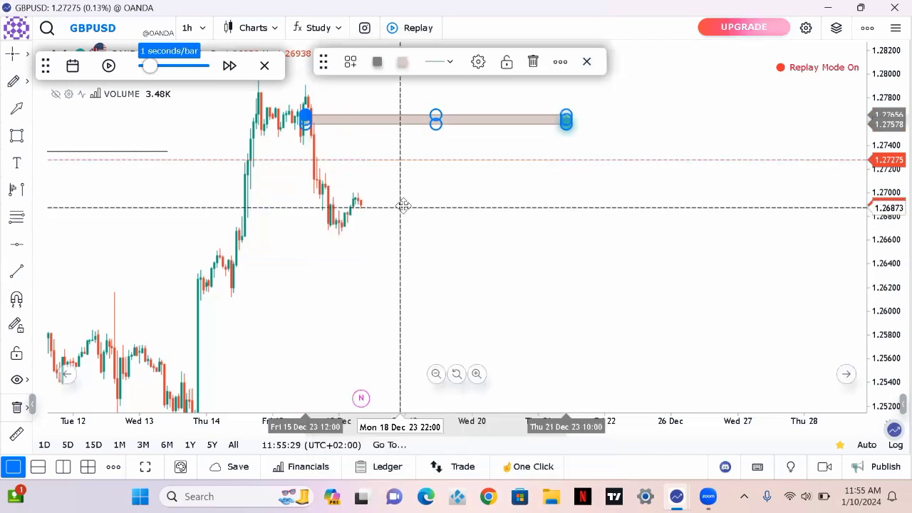
{"action": "left_click", "coordinate": [403, 205]}
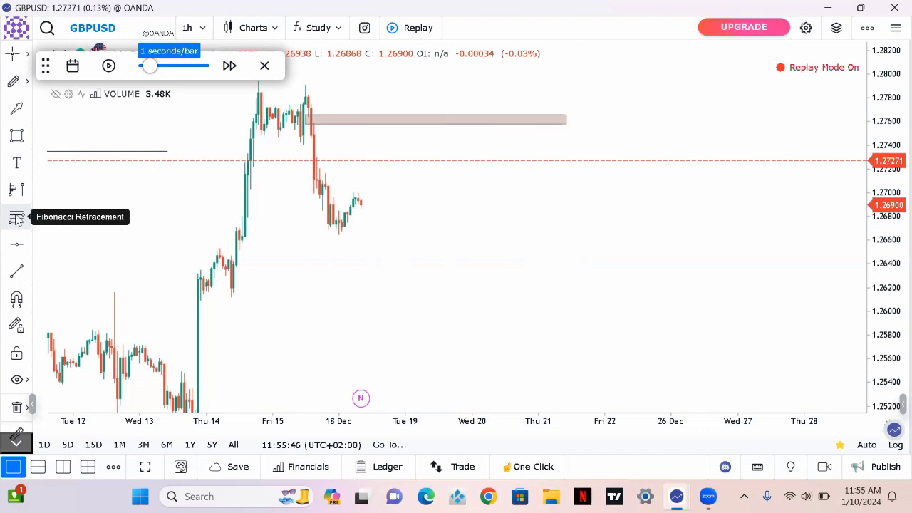
{"action": "scroll", "coordinate": [16, 227], "scroll_direction": "down", "scroll_amount": 1}
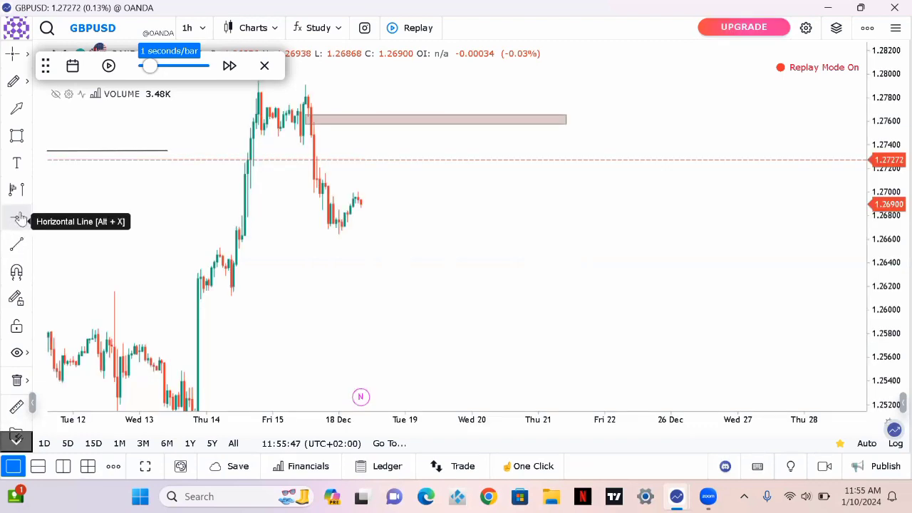
{"action": "scroll", "coordinate": [20, 217], "scroll_direction": "down", "scroll_amount": 1}
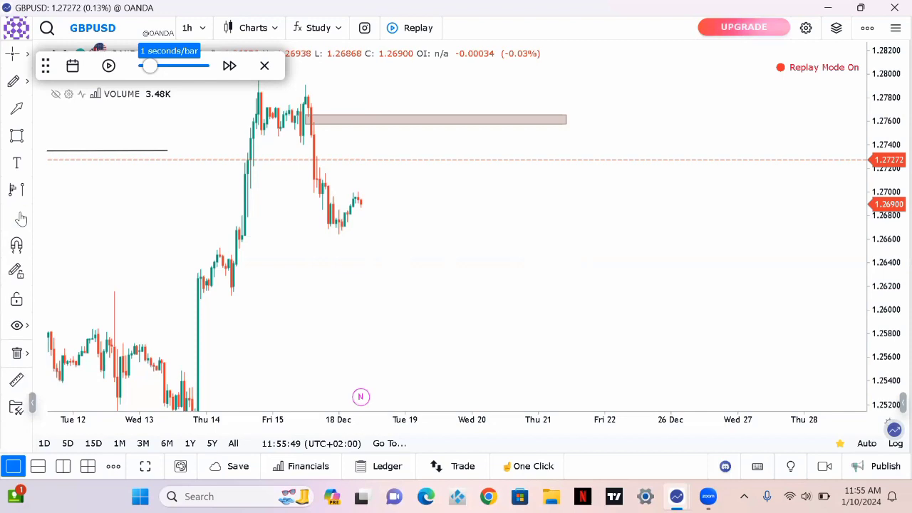
{"action": "left_click", "coordinate": [17, 409]}
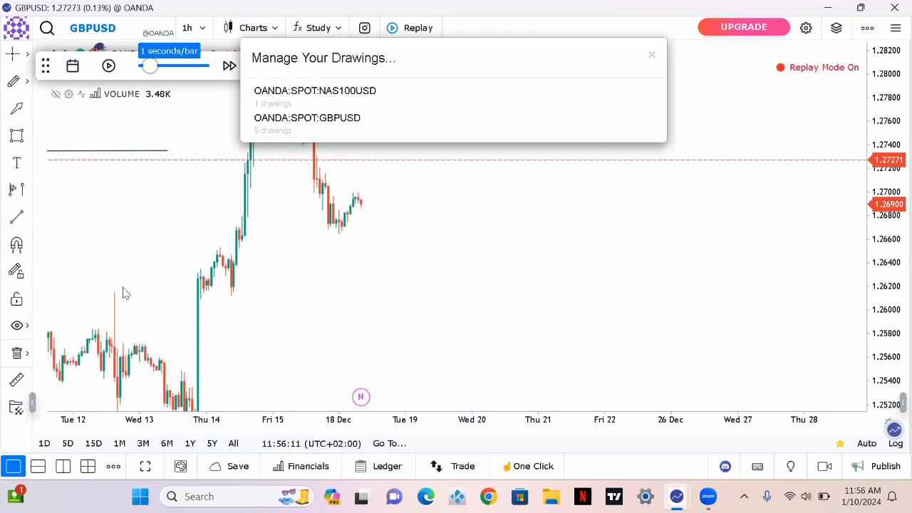
{"action": "left_click", "coordinate": [654, 58]}
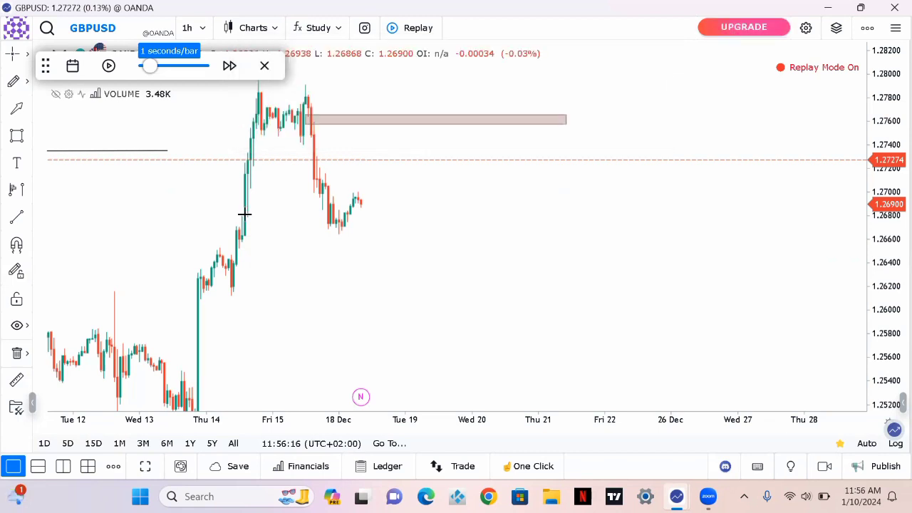
- Place a Short Position, found by searching 'sho', at the 1.2762 gap level on 20 Dec
{"action": "left_click", "coordinate": [28, 84]}
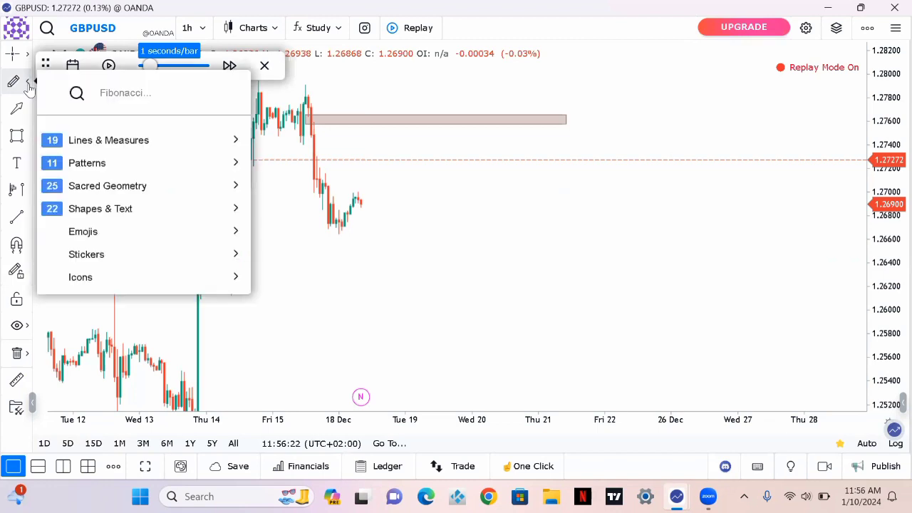
{"action": "left_click", "coordinate": [110, 94]}
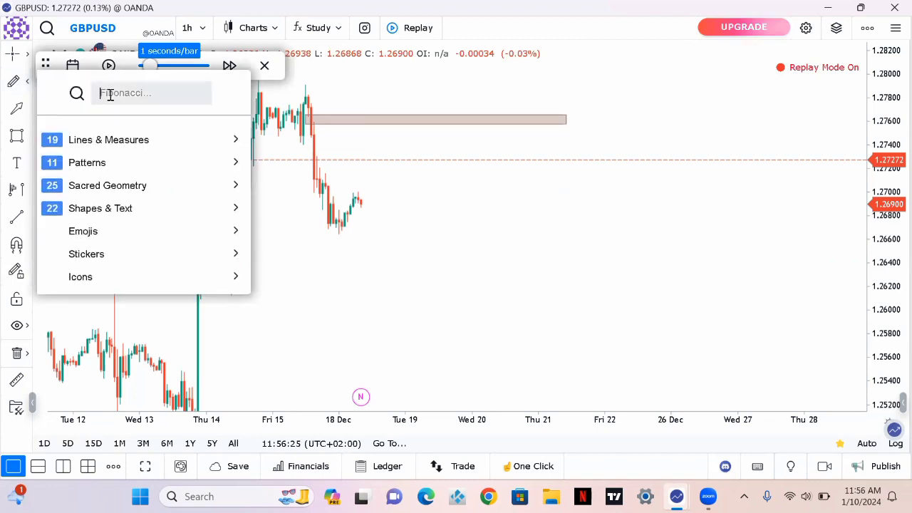
{"action": "type", "text": "sho"}
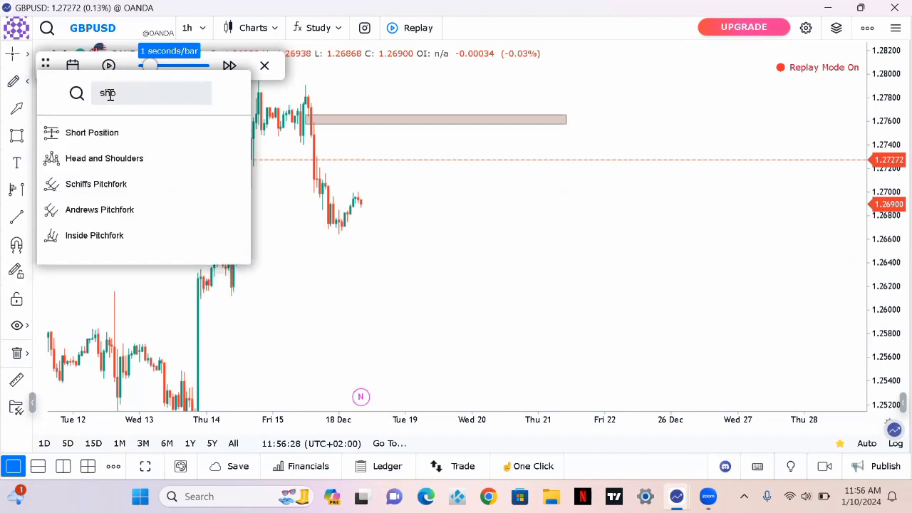
{"action": "left_click", "coordinate": [88, 138]}
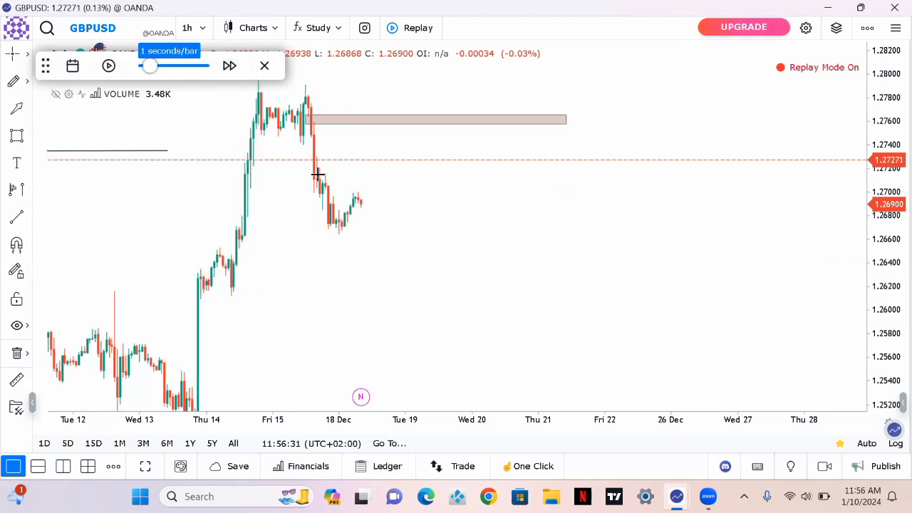
{"action": "left_click", "coordinate": [483, 119]}
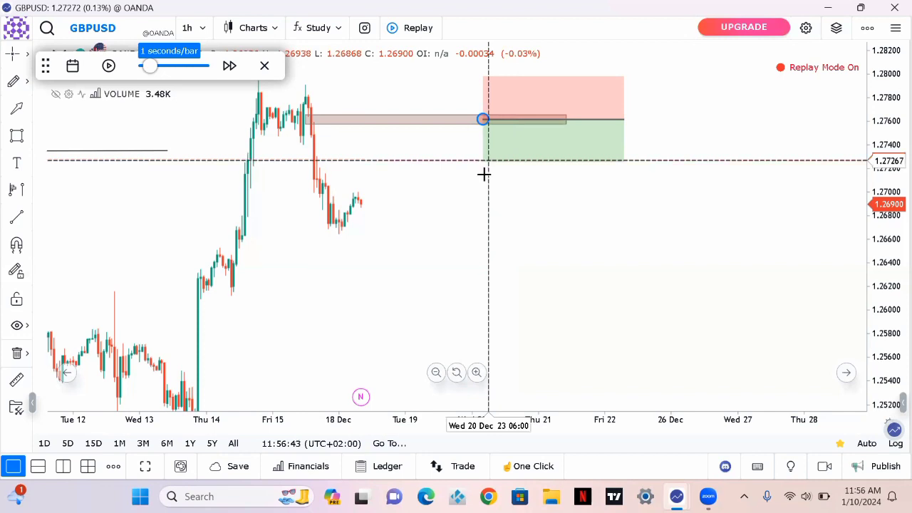
- Drag the short position's target down to about 1.2544
{"action": "left_click", "coordinate": [483, 247]}
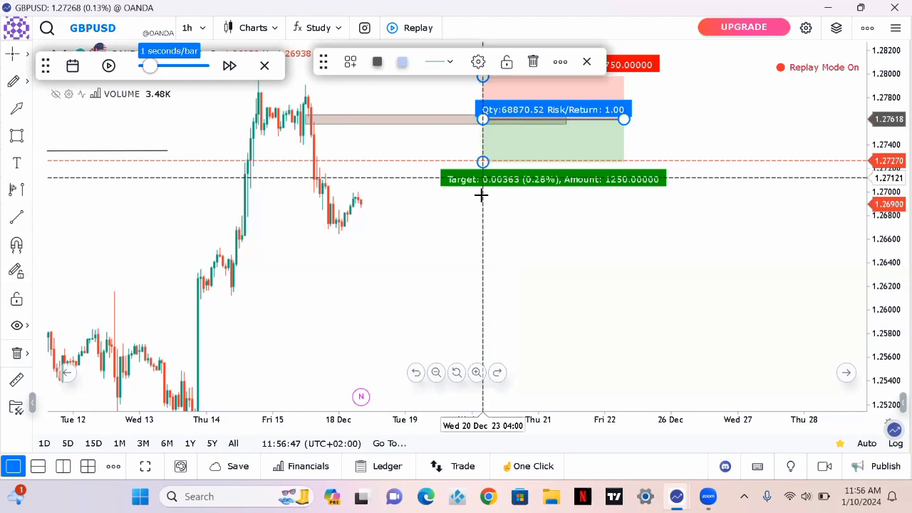
{"action": "left_click_drag", "start_coordinate": [482, 162], "coordinate": [482, 228]}
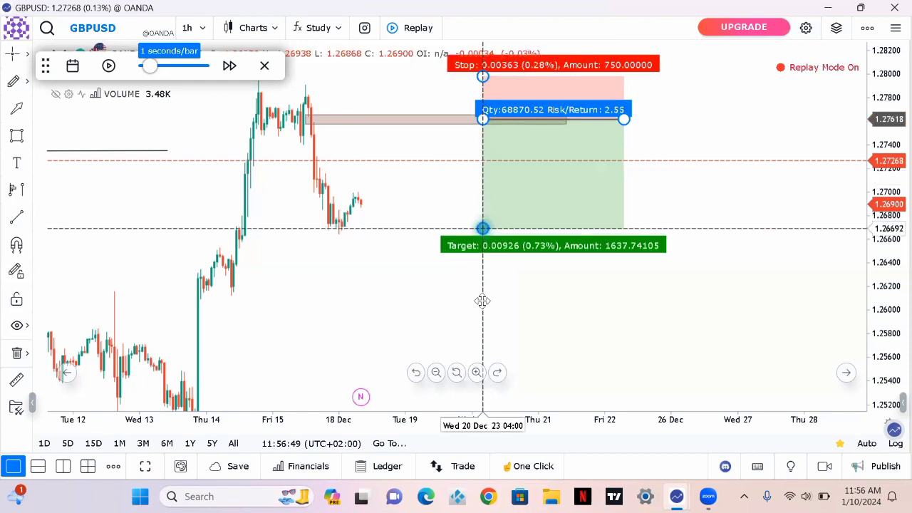
{"action": "left_click_drag", "start_coordinate": [482, 312], "coordinate": [482, 376]}
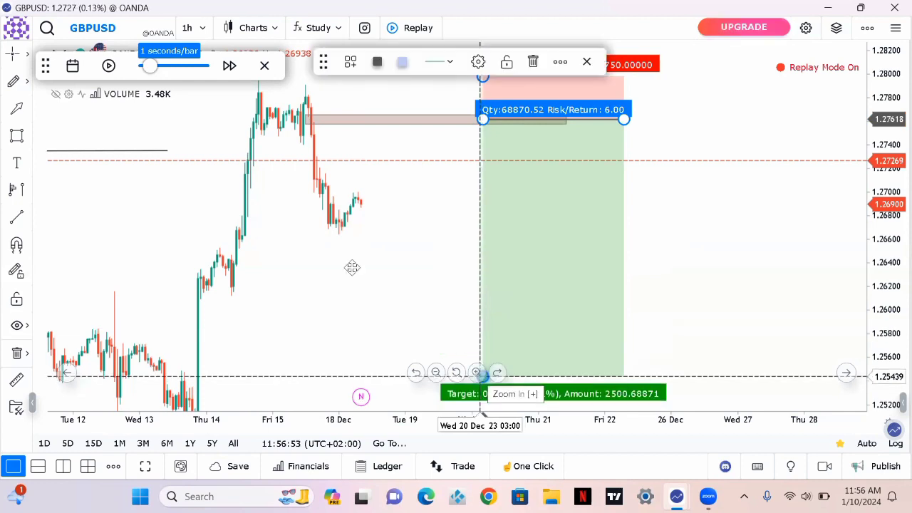
{"action": "left_click", "coordinate": [180, 72]}
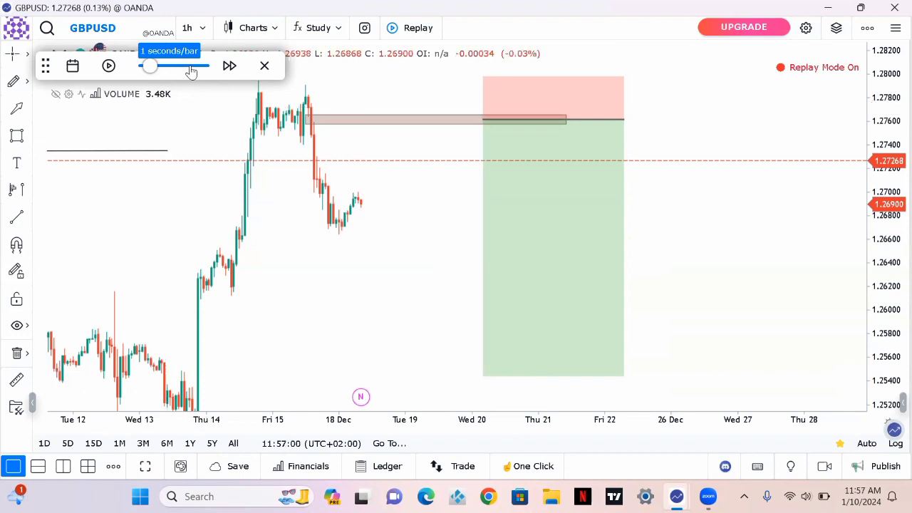
- Start the GBPUSD replay at 7.9 seconds per bar, then speed it to 4.9 seconds per bar
{"action": "left_click", "coordinate": [189, 66]}
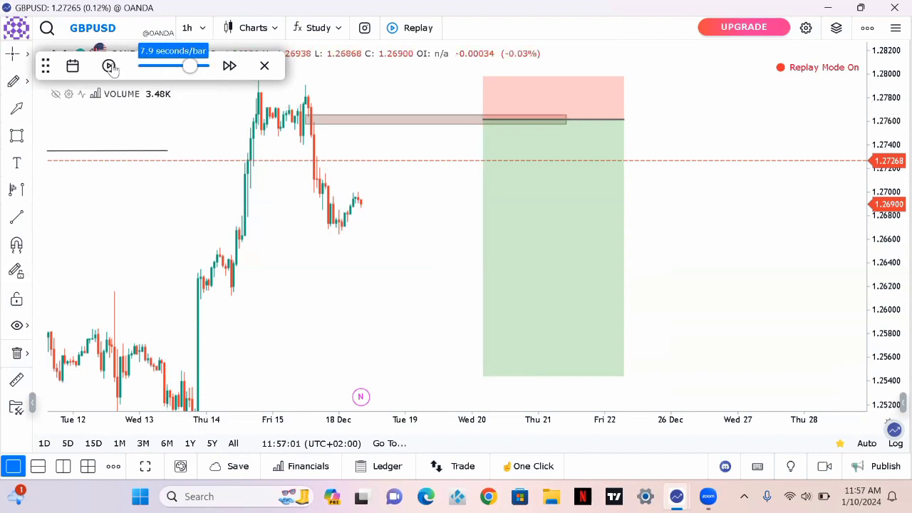
{"action": "left_click", "coordinate": [109, 66]}
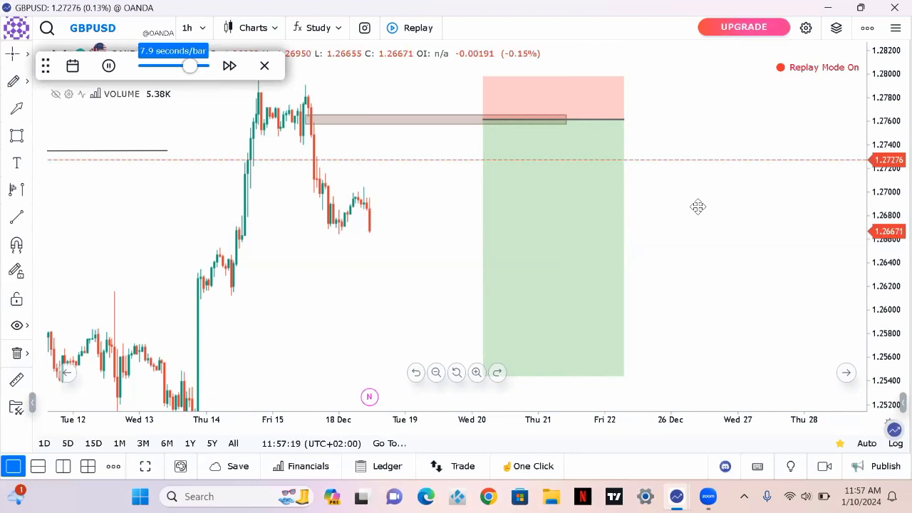
{"action": "left_click", "coordinate": [173, 71]}
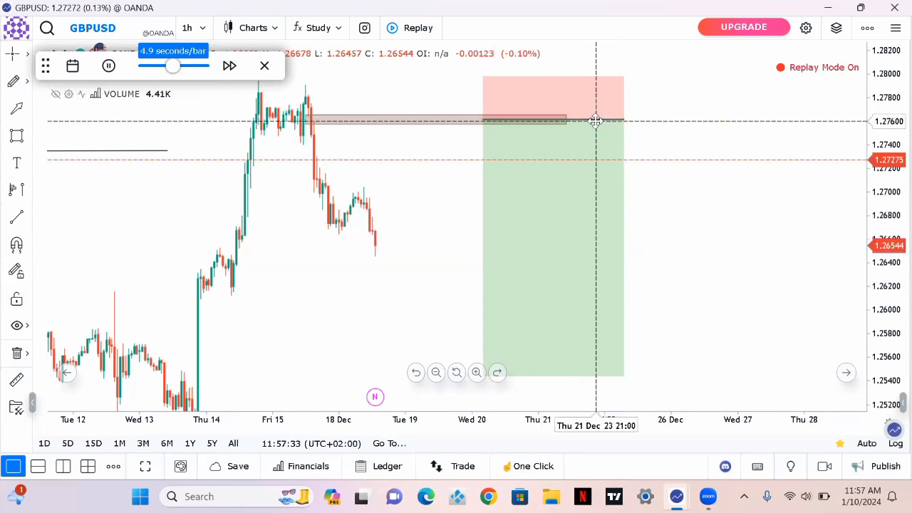
- Shift the short position back to 19 Dec, lift its target to 1.2637, and run replay at 2.5 s/bar
{"action": "left_click", "coordinate": [588, 119]}
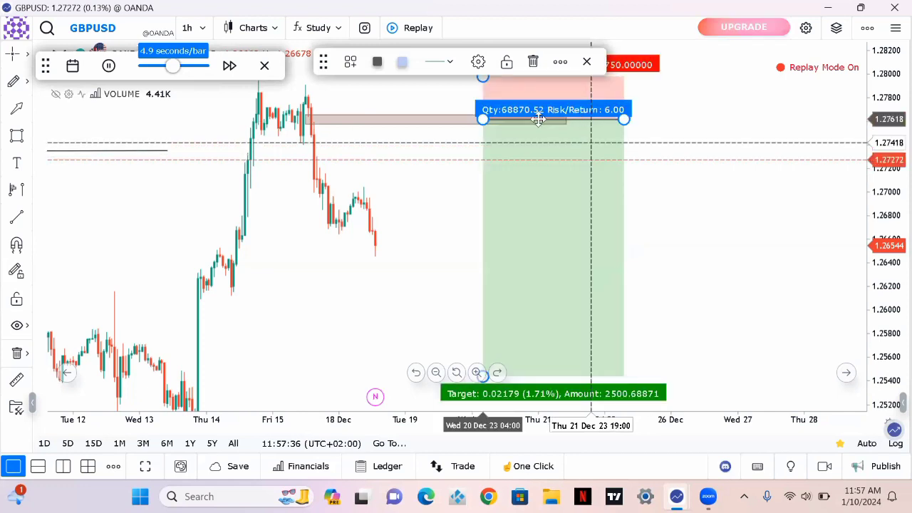
{"action": "left_click_drag", "start_coordinate": [534, 119], "coordinate": [529, 117]}
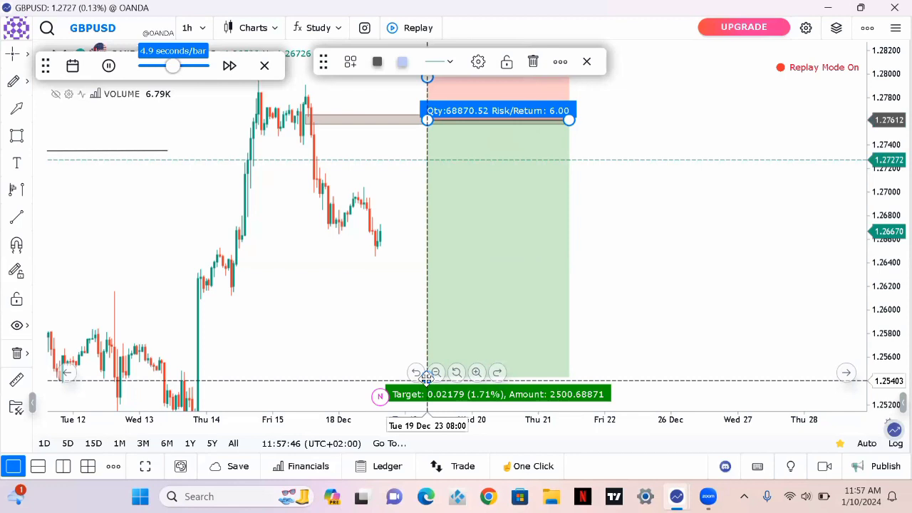
{"action": "mouse_move", "coordinate": [423, 374]}
{"action": "left_mouse_down"}
{"action": "mouse_move", "coordinate": [415, 331]}
{"action": "mouse_move", "coordinate": [426, 265]}
{"action": "left_mouse_up"}
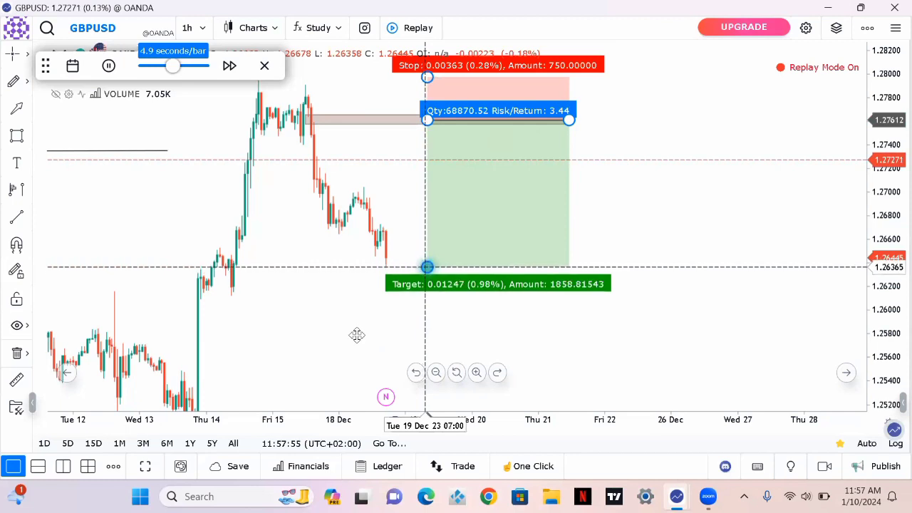
{"action": "left_click", "coordinate": [773, 167]}
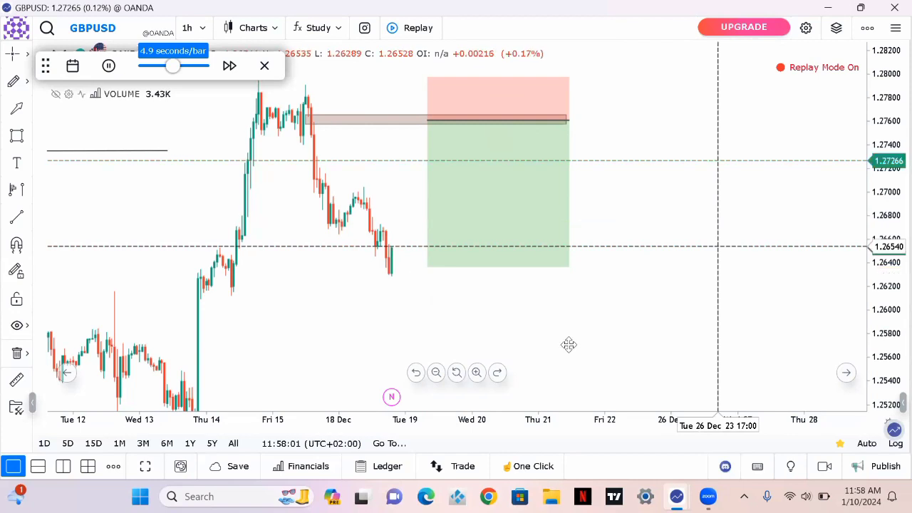
{"action": "left_click", "coordinate": [159, 68]}
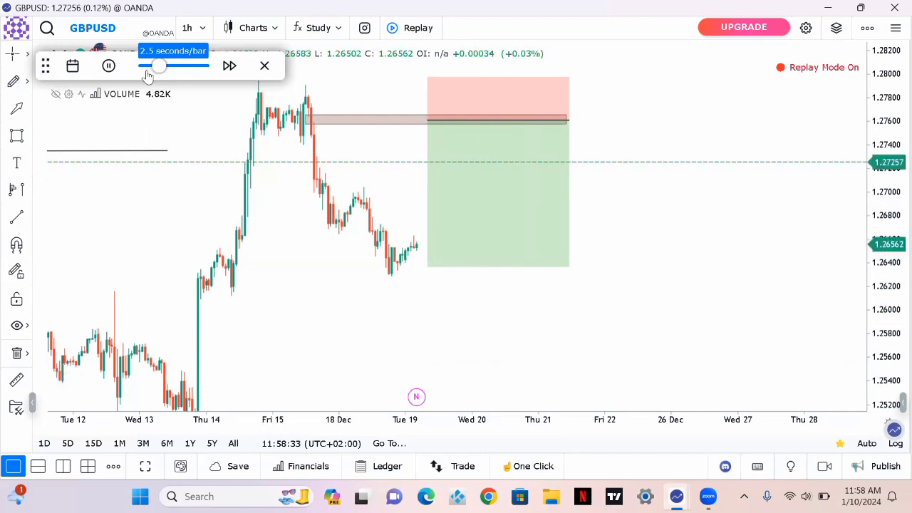
- Speed the replay to 0.4 s/bar and nudge the short's target down to about 1.2631
{"action": "left_click", "coordinate": [146, 71]}
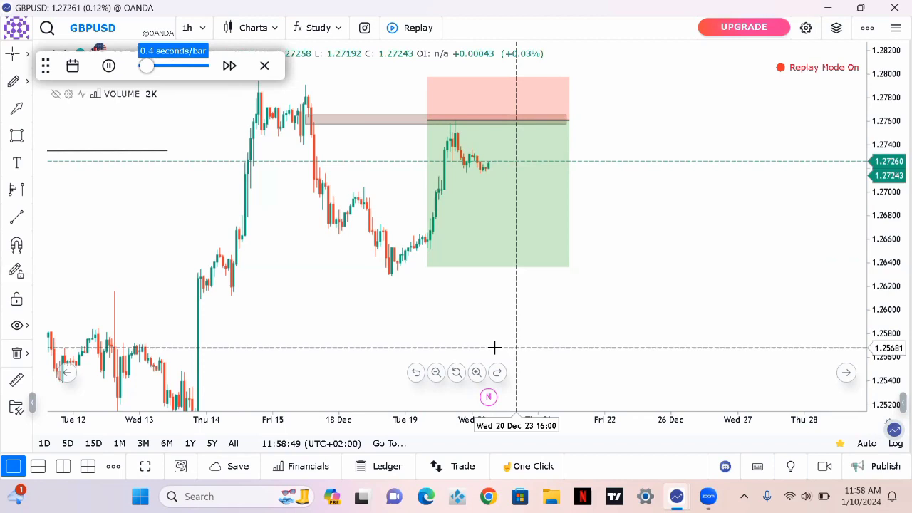
{"action": "left_click", "coordinate": [427, 263]}
{"action": "left_click_drag", "start_coordinate": [422, 268], "coordinate": [419, 271]}
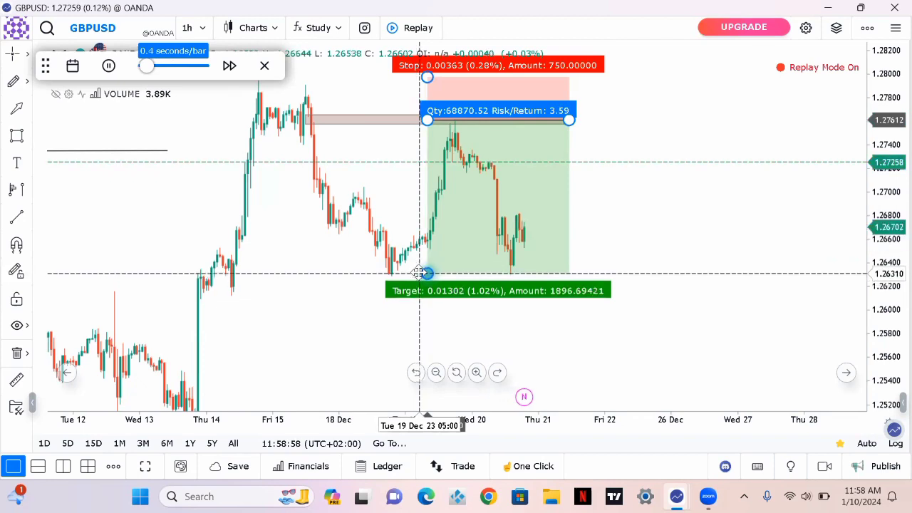
{"action": "left_click", "coordinate": [371, 302]}
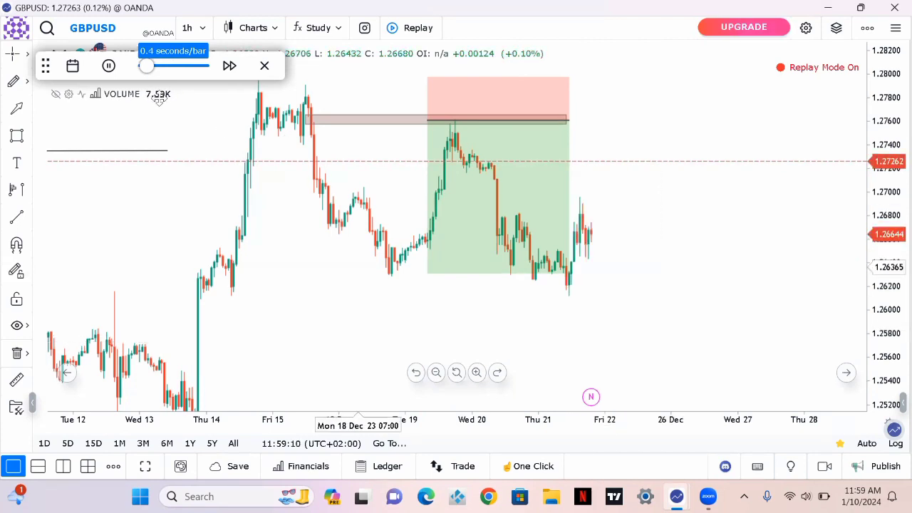
- Pause the replay after price drops through the short position's target
{"action": "left_click", "coordinate": [108, 66]}
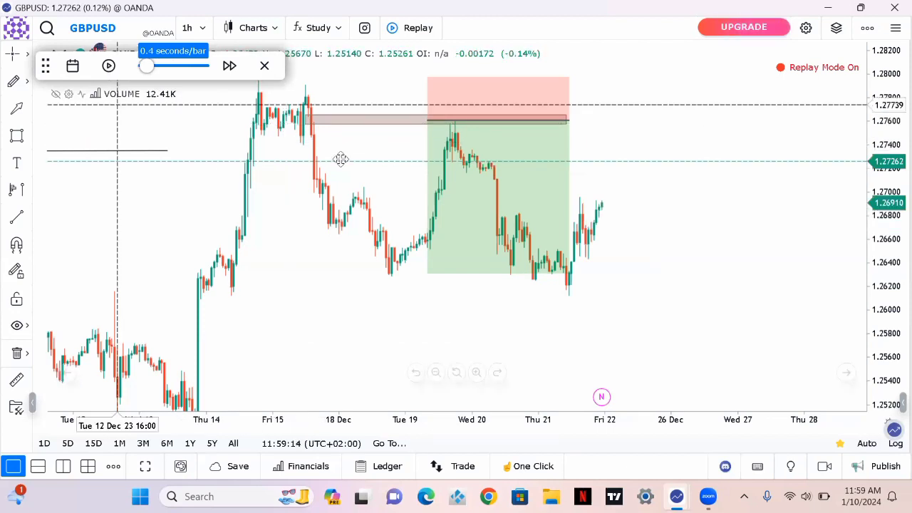